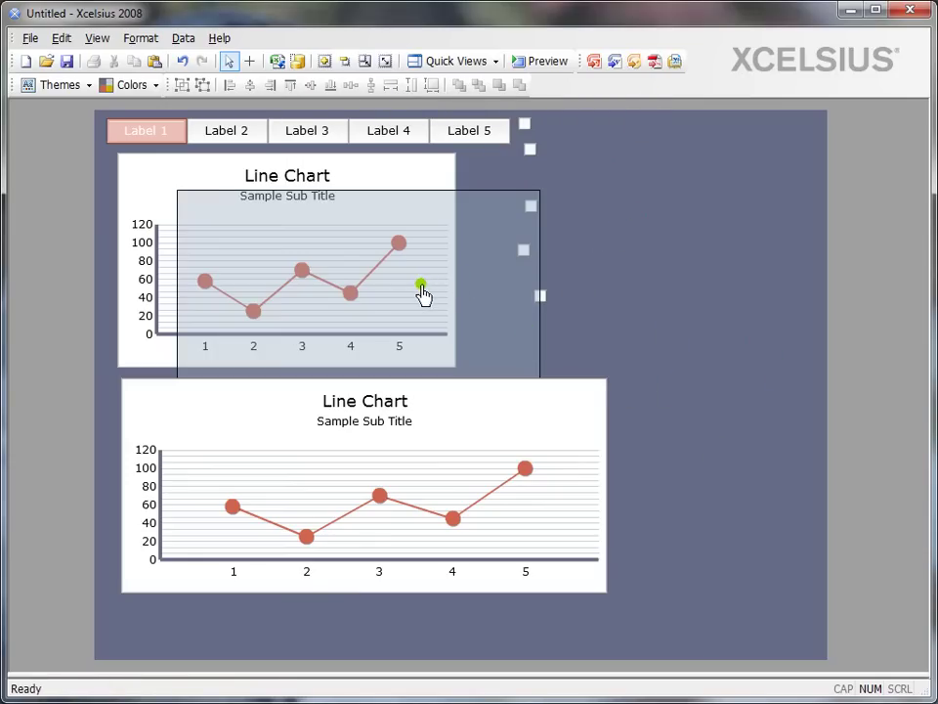
Step: Nudge the lower chart left and move the rectangle to line up with the upper chart
{"action": "left_click", "coordinate": [409, 440]}
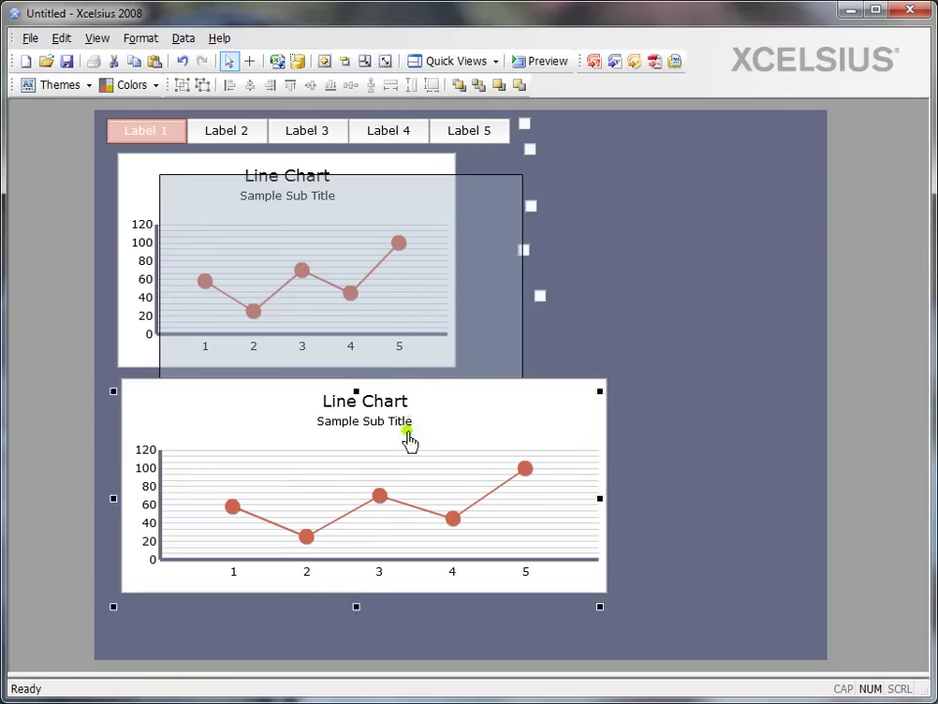
{"action": "mouse_move", "coordinate": [406, 432]}
{"action": "left_mouse_down"}
{"action": "mouse_move", "coordinate": [352, 433]}
{"action": "mouse_move", "coordinate": [422, 439]}
{"action": "left_mouse_up"}
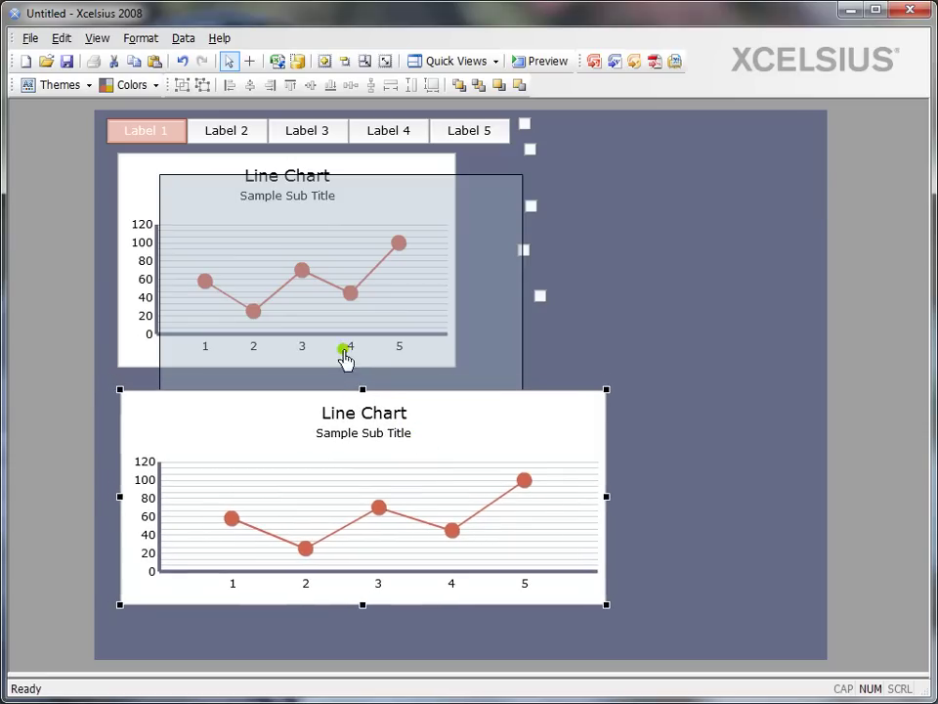
{"action": "left_click_drag", "start_coordinate": [359, 251], "coordinate": [314, 225]}
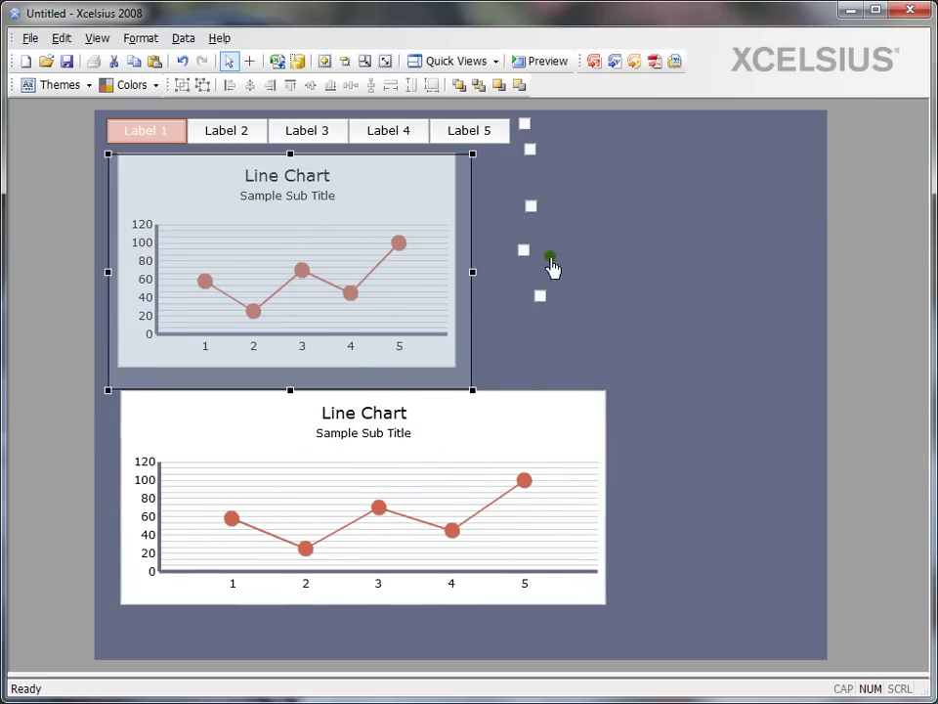
Step: Space the five check boxes evenly down and center them in one column
{"action": "left_click_drag", "start_coordinate": [589, 322], "coordinate": [512, 113]}
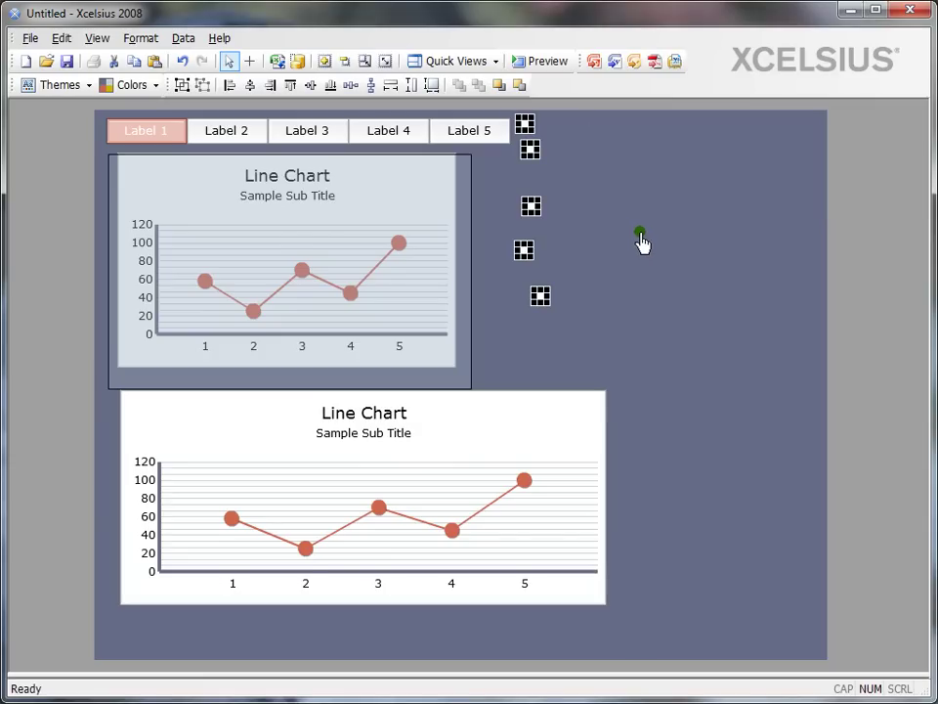
{"action": "left_click", "coordinate": [639, 243]}
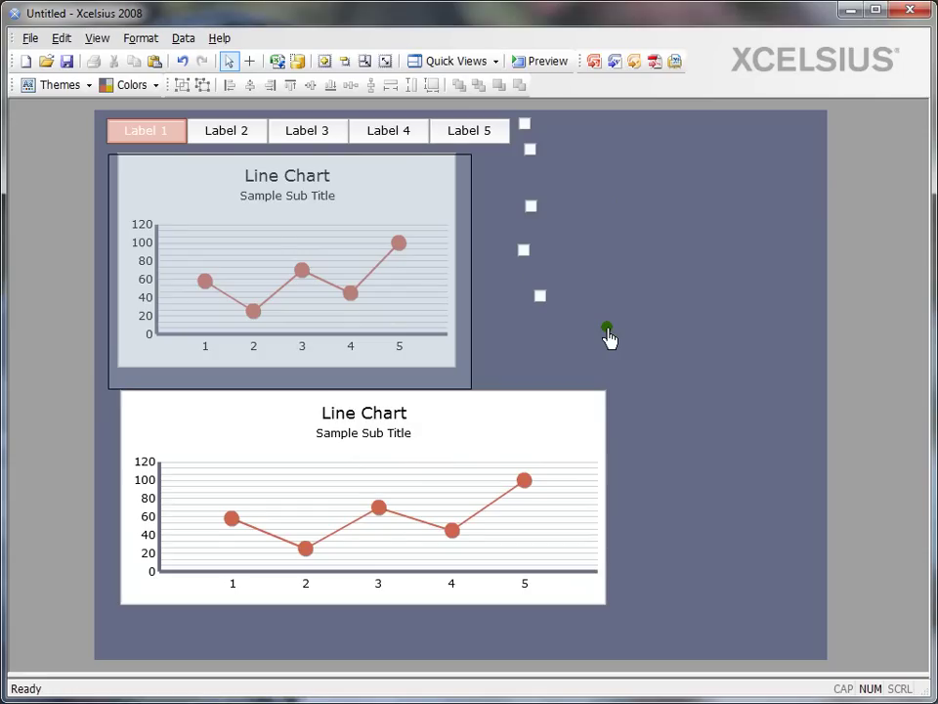
{"action": "left_click_drag", "start_coordinate": [607, 331], "coordinate": [517, 114]}
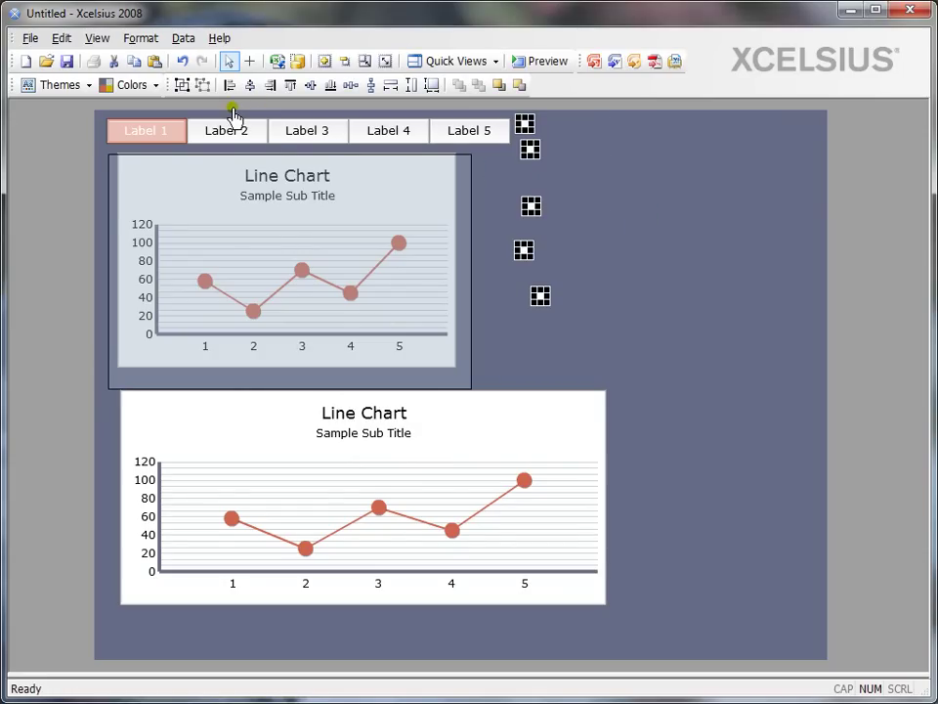
{"action": "left_click", "coordinate": [372, 91]}
{"action": "left_click", "coordinate": [147, 41]}
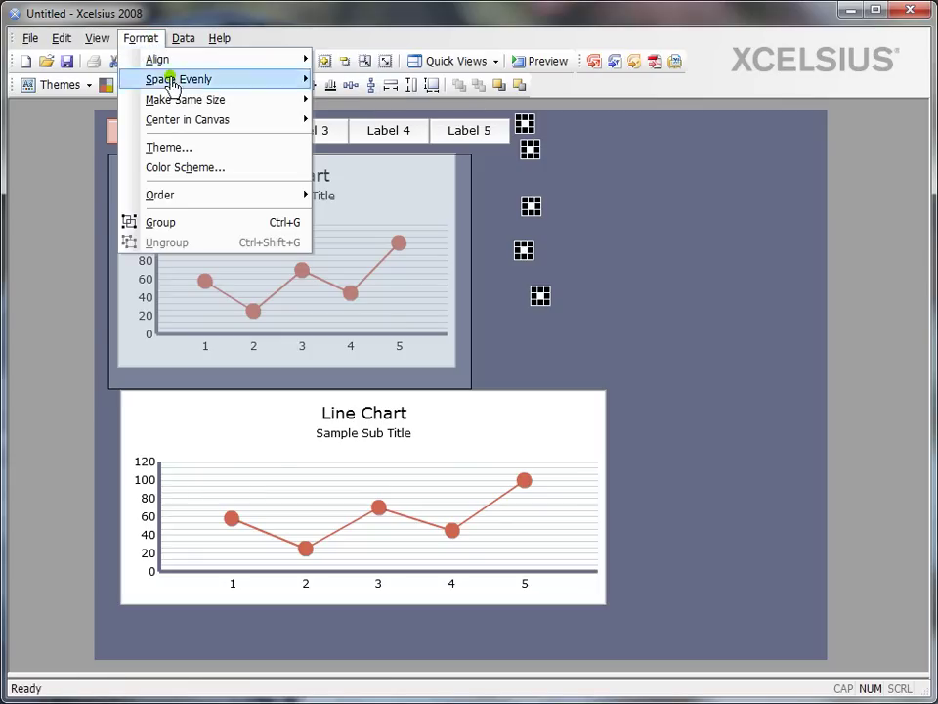
{"action": "mouse_move", "coordinate": [149, 79]}
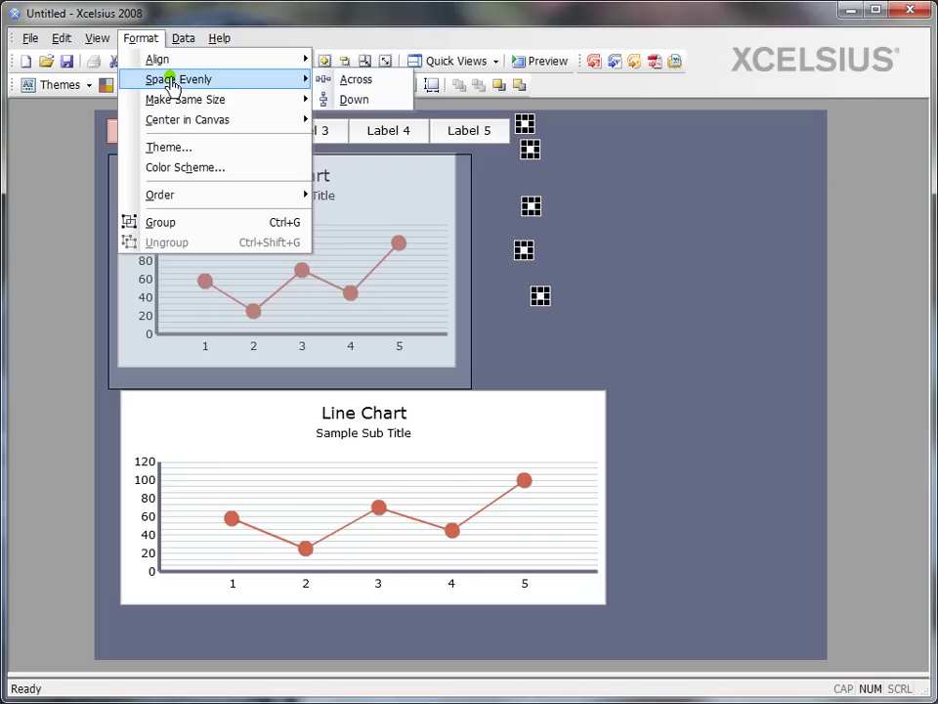
{"action": "left_click", "coordinate": [353, 102]}
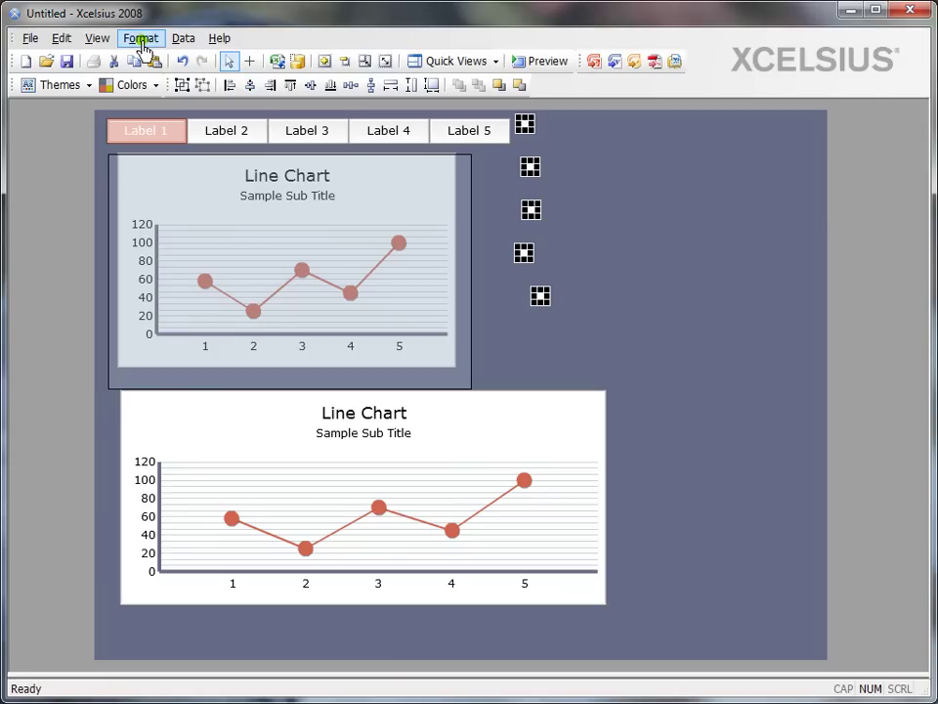
{"action": "left_click", "coordinate": [251, 86]}
{"action": "left_click", "coordinate": [566, 289]}
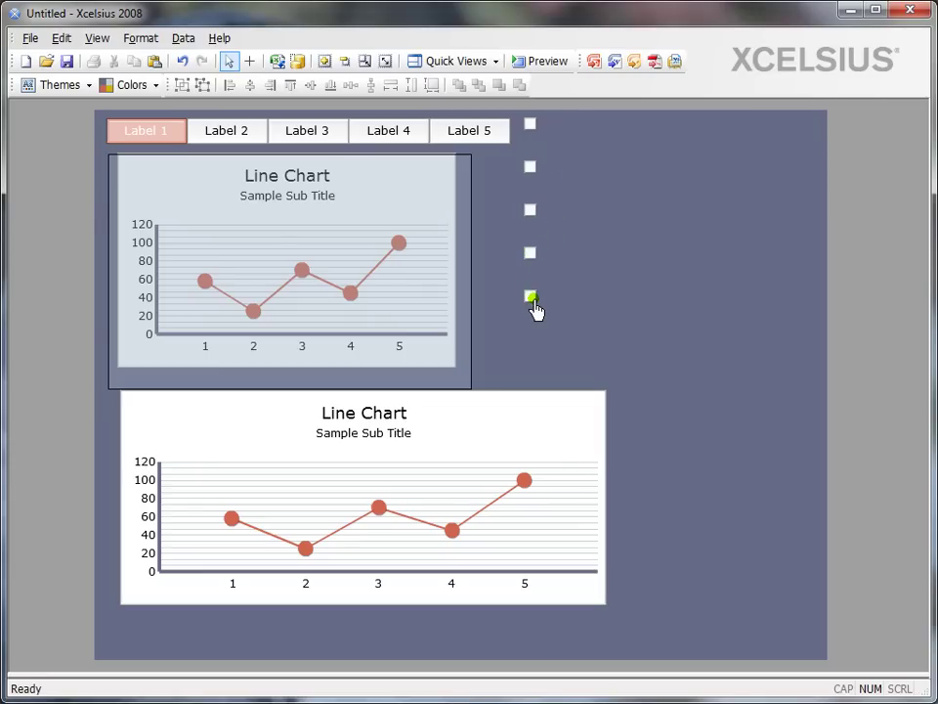
Step: Move the fifth check box up, then respace all five with equal vertical gaps
{"action": "left_click_drag", "start_coordinate": [530, 294], "coordinate": [531, 271]}
{"action": "left_click_drag", "start_coordinate": [570, 305], "coordinate": [517, 115]}
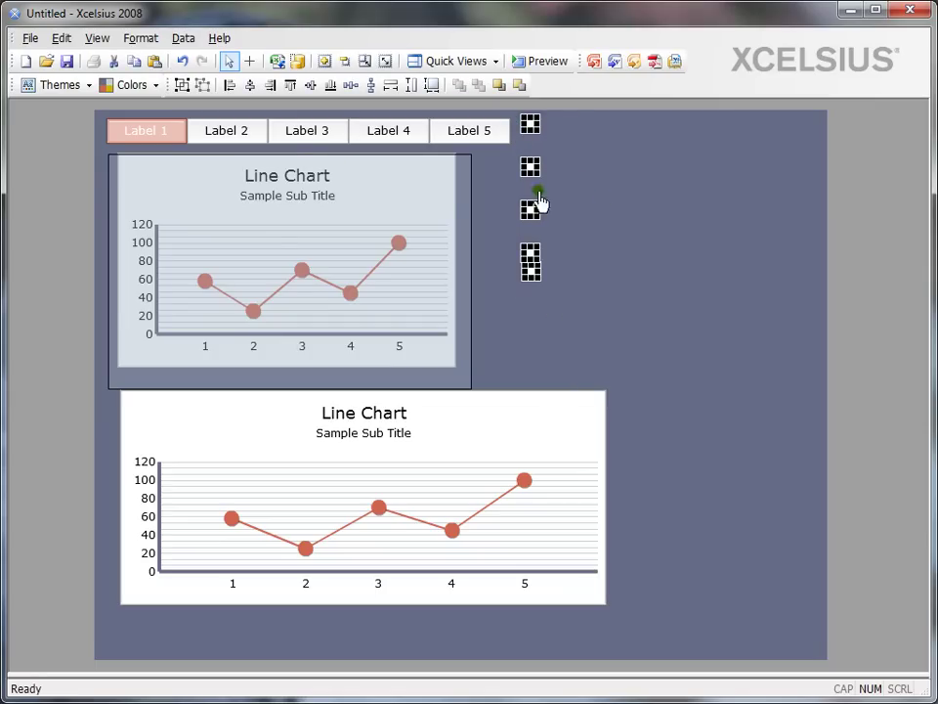
{"action": "left_click", "coordinate": [371, 88]}
{"action": "left_click", "coordinate": [624, 244]}
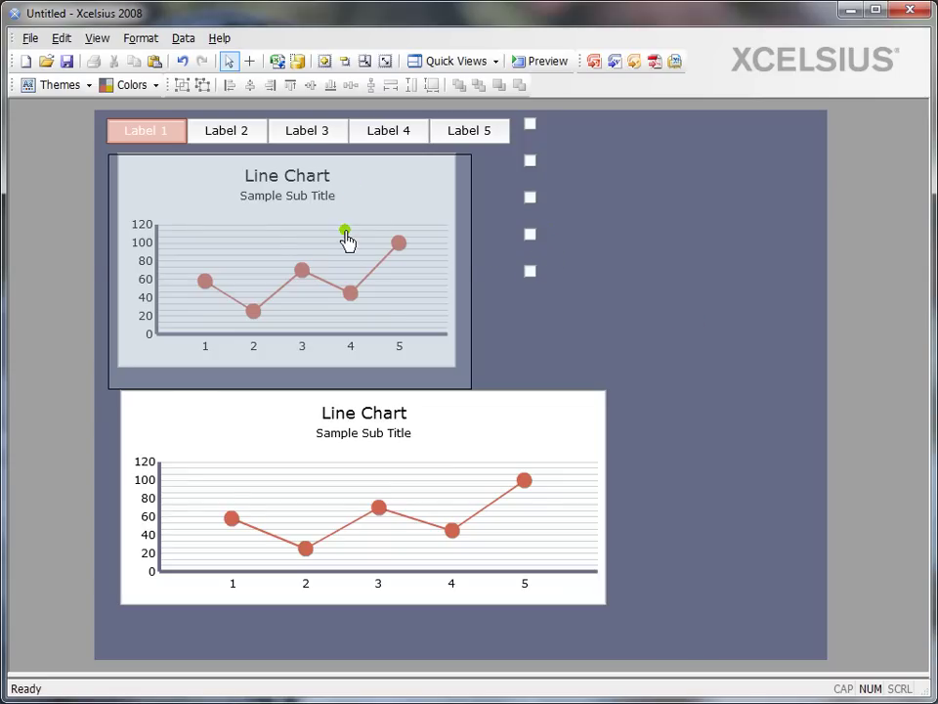
Step: Send the grey rectangle back one layer, then all the way to the back
{"action": "left_click", "coordinate": [320, 250]}
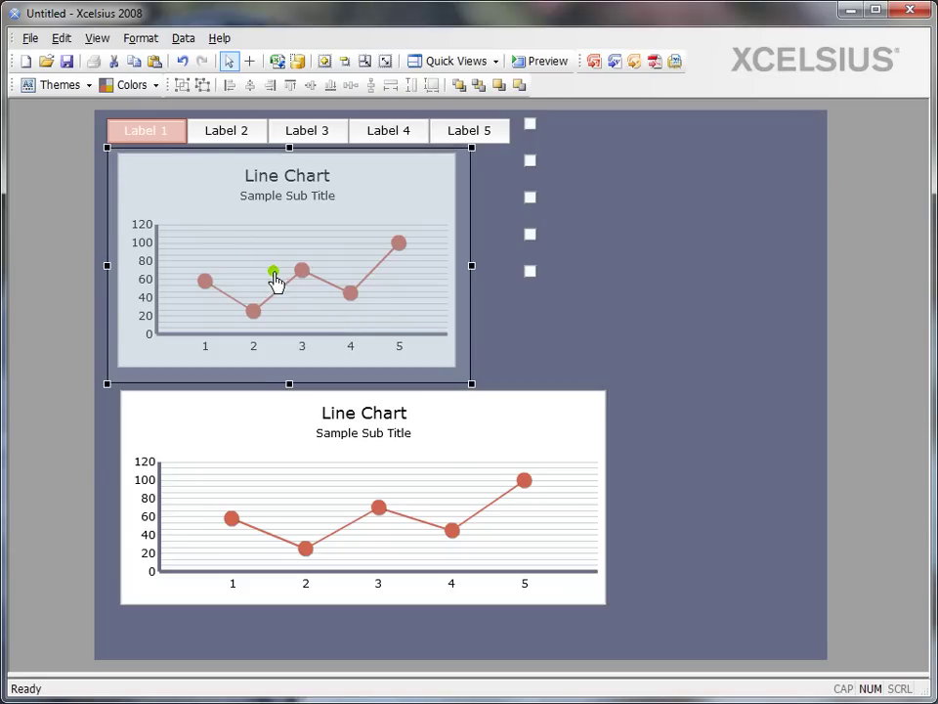
{"action": "right_click", "coordinate": [295, 229]}
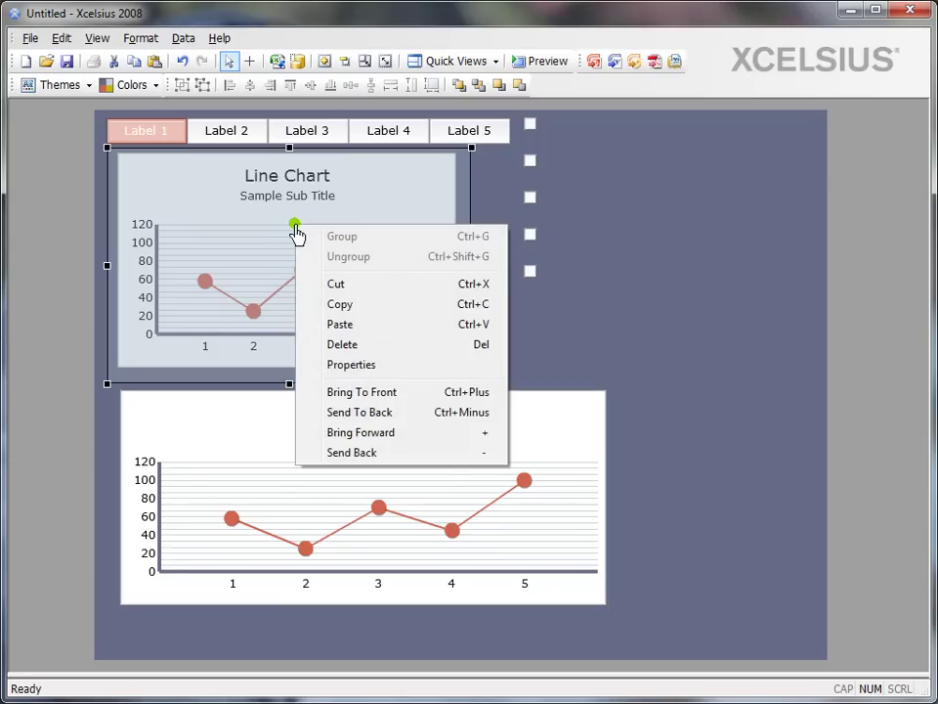
{"action": "left_click", "coordinate": [379, 456]}
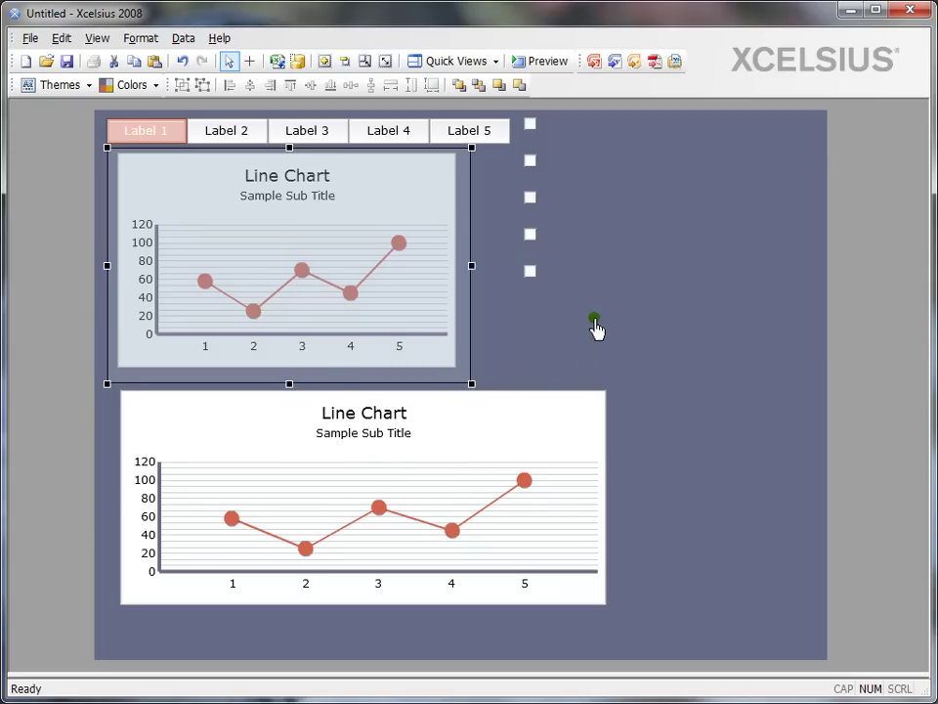
{"action": "right_click", "coordinate": [351, 210]}
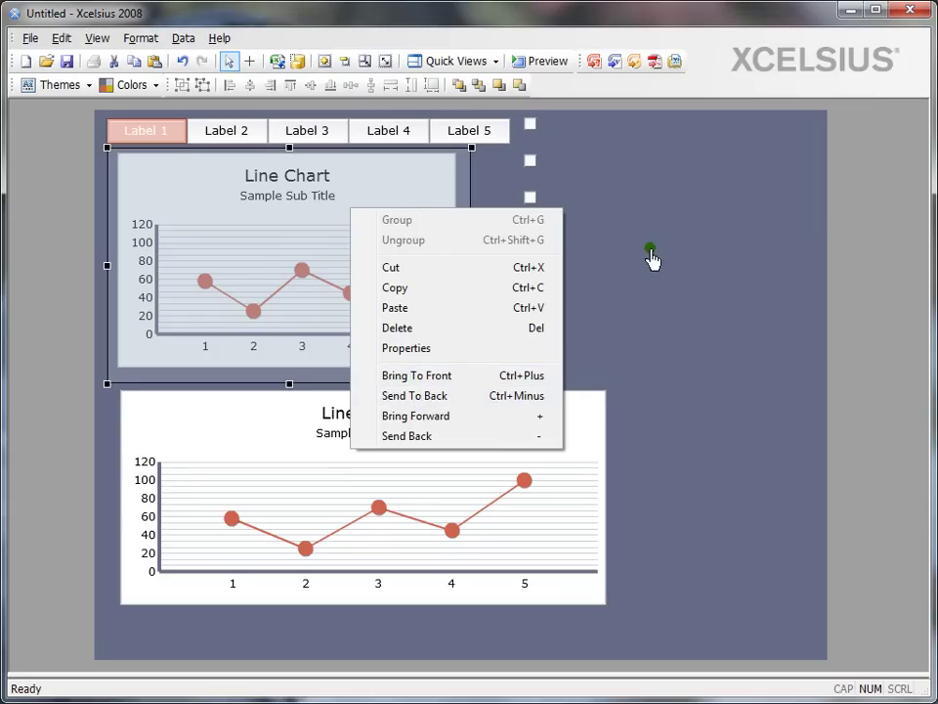
{"action": "left_click", "coordinate": [649, 260]}
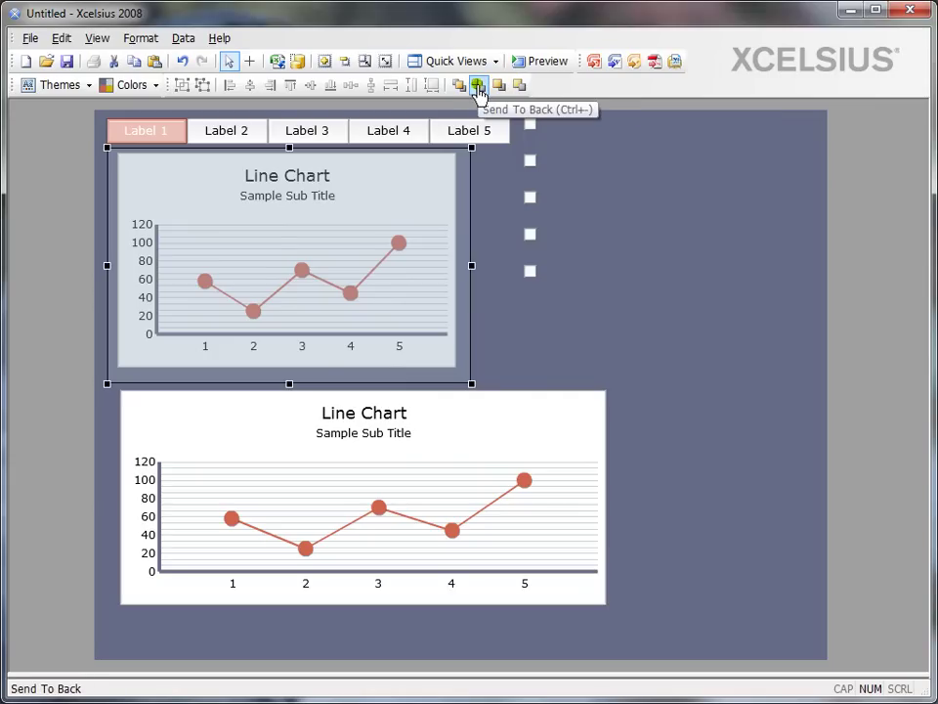
{"action": "left_click", "coordinate": [478, 86]}
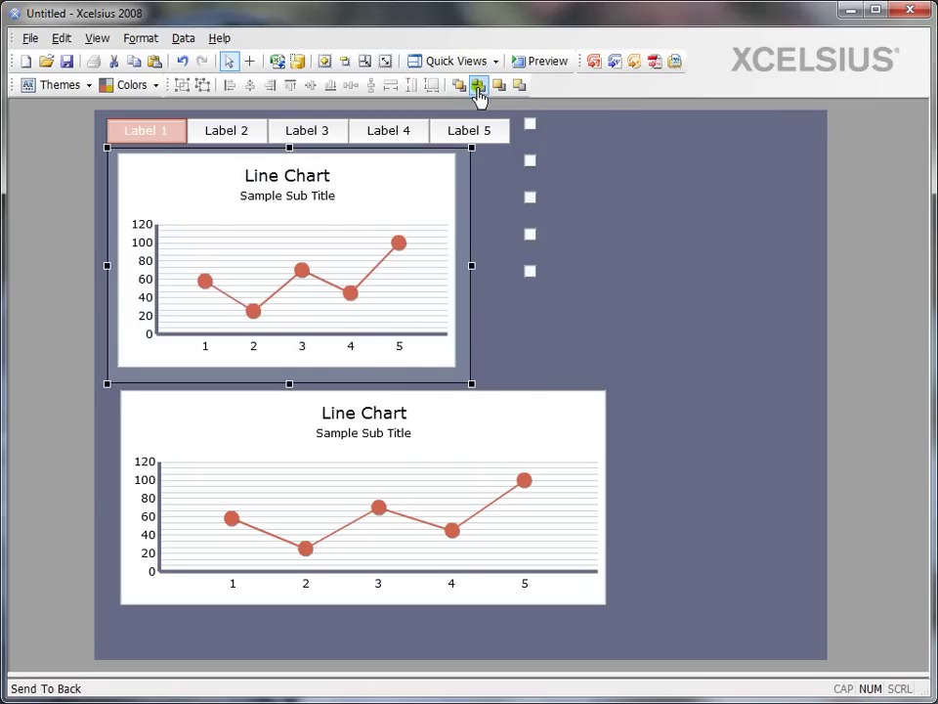
Step: Nudge the upper line chart slightly down, then undo the nudge
{"action": "left_click", "coordinate": [295, 280]}
{"action": "left_click_drag", "start_coordinate": [295, 279], "coordinate": [294, 283]}
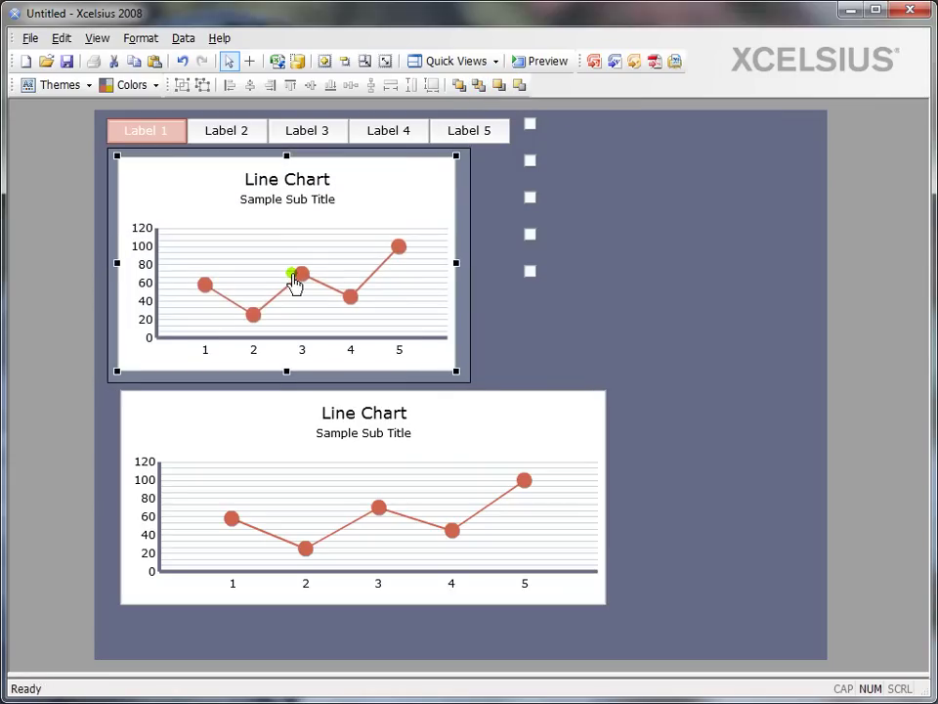
{"action": "key", "text": "ctrl+z"}
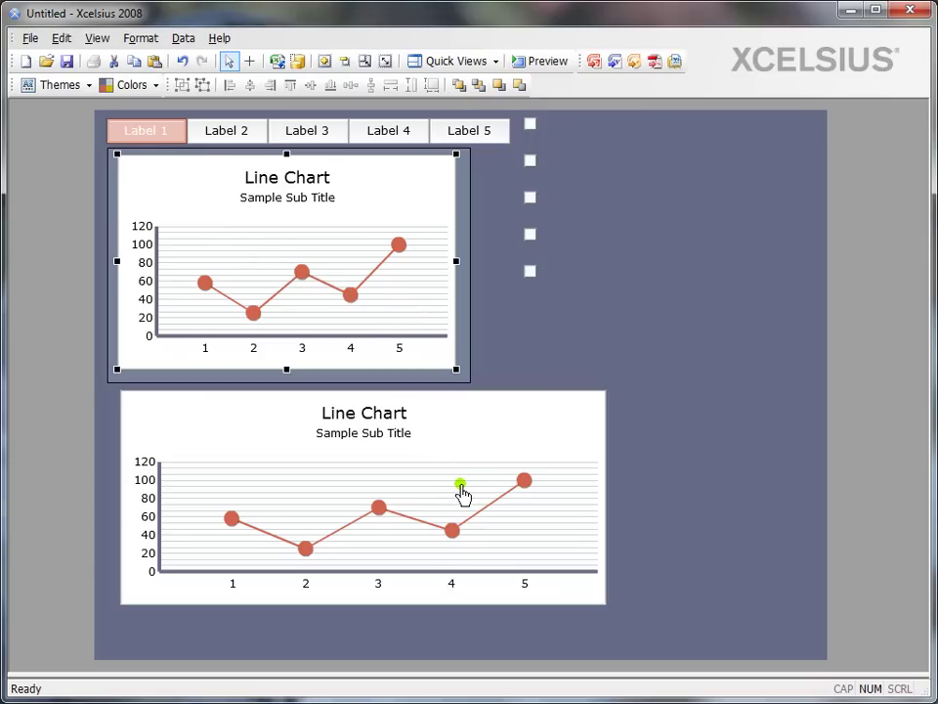
Step: Select the upper then lower line chart and resize the lower to match the upper
{"action": "left_click", "coordinate": [394, 470], "text": "ctrl"}
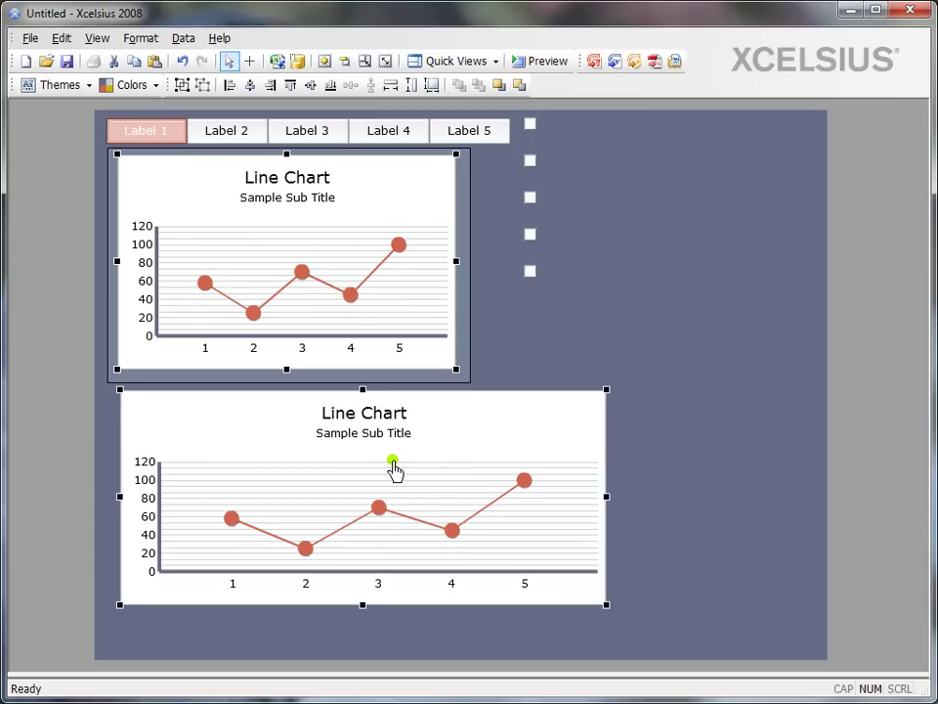
{"action": "left_click", "coordinate": [637, 349]}
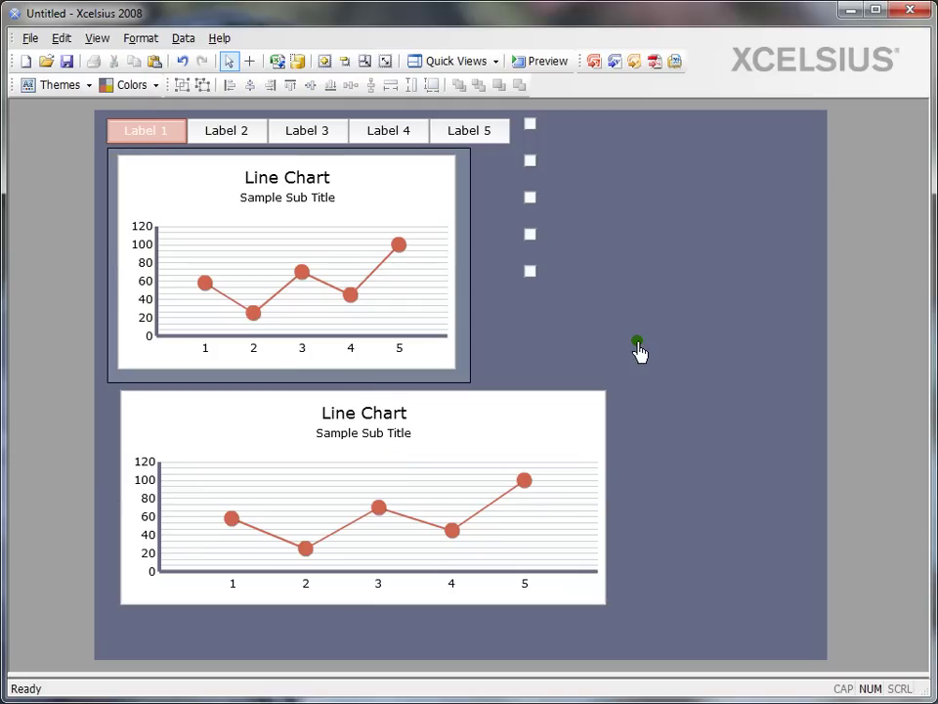
{"action": "left_click", "coordinate": [320, 291]}
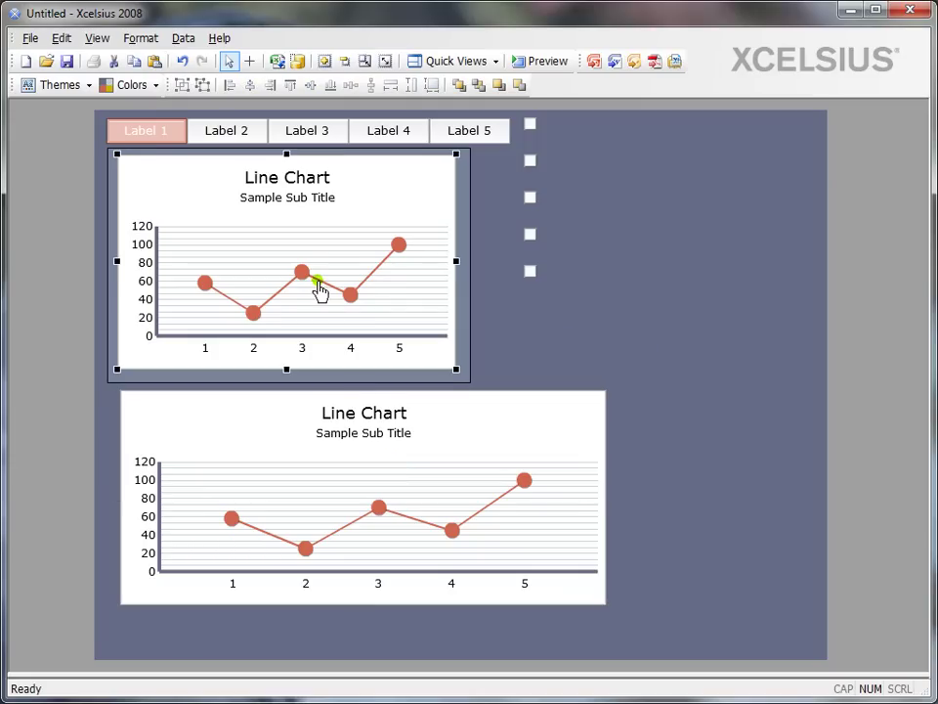
{"action": "left_click", "coordinate": [372, 483], "text": "ctrl"}
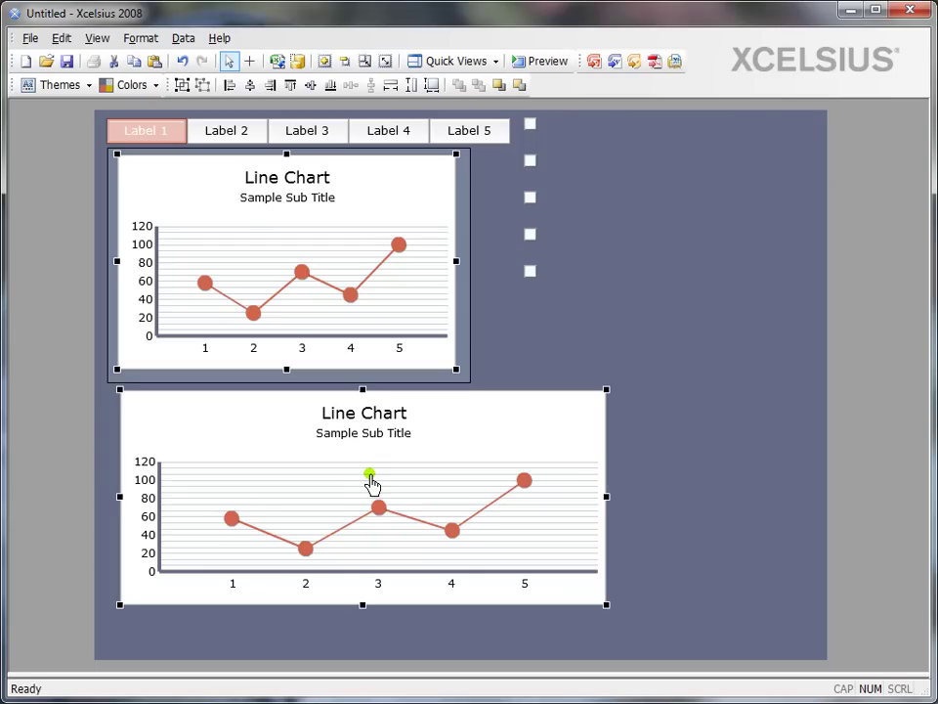
{"action": "left_click", "coordinate": [431, 87]}
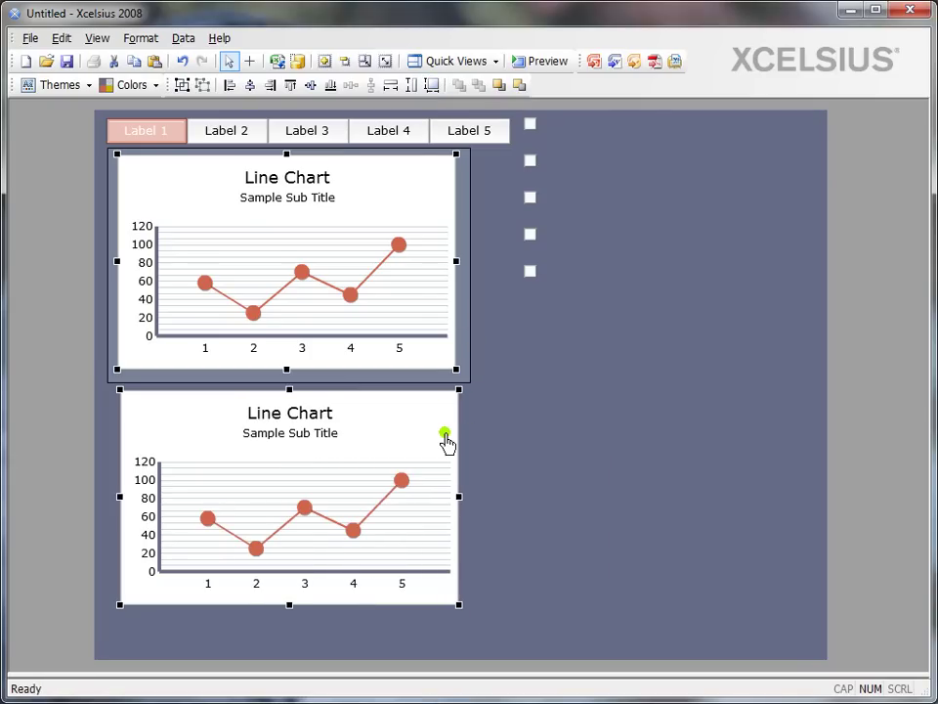
Step: Align the charts' left edges, then place the lower chart to the right and level it
{"action": "left_click", "coordinate": [250, 88]}
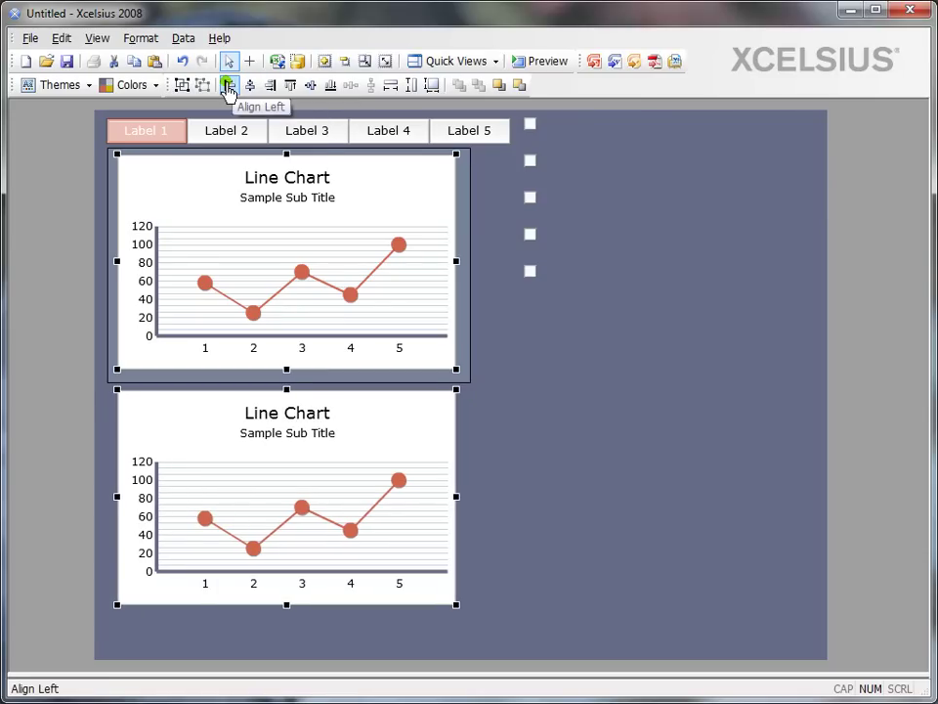
{"action": "left_click", "coordinate": [228, 88]}
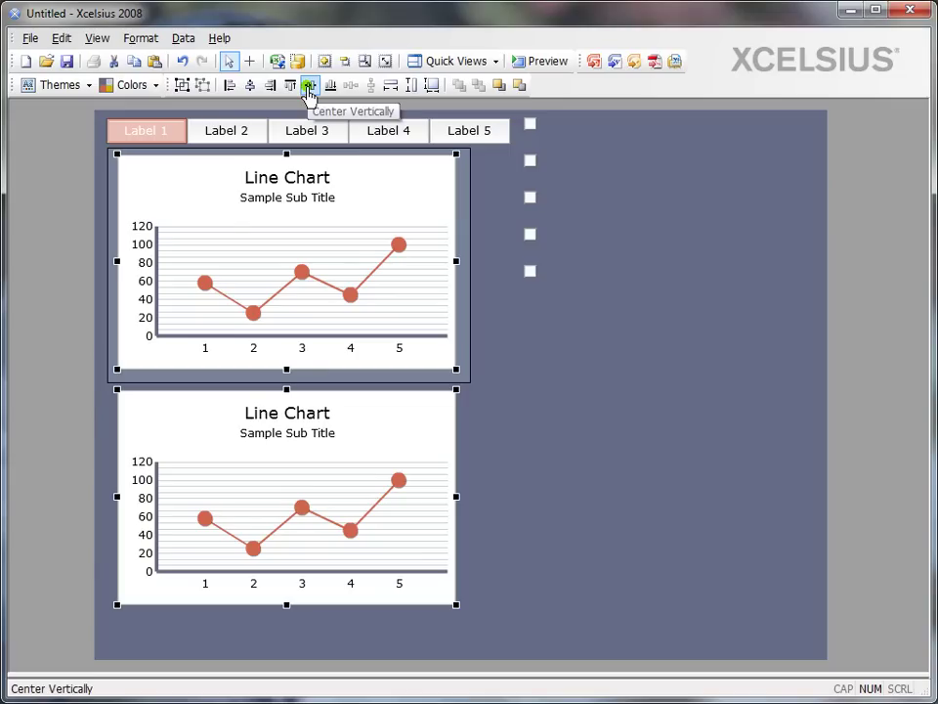
{"action": "left_click_drag", "start_coordinate": [348, 420], "coordinate": [687, 391]}
{"action": "left_click", "coordinate": [362, 298]}
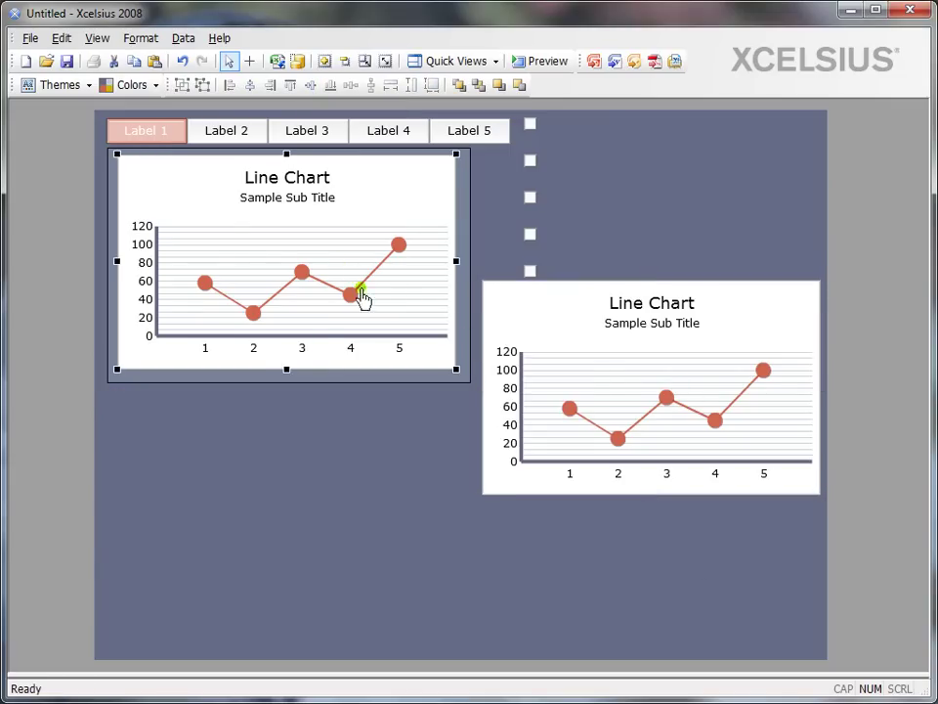
{"action": "left_click", "coordinate": [603, 382], "text": "ctrl"}
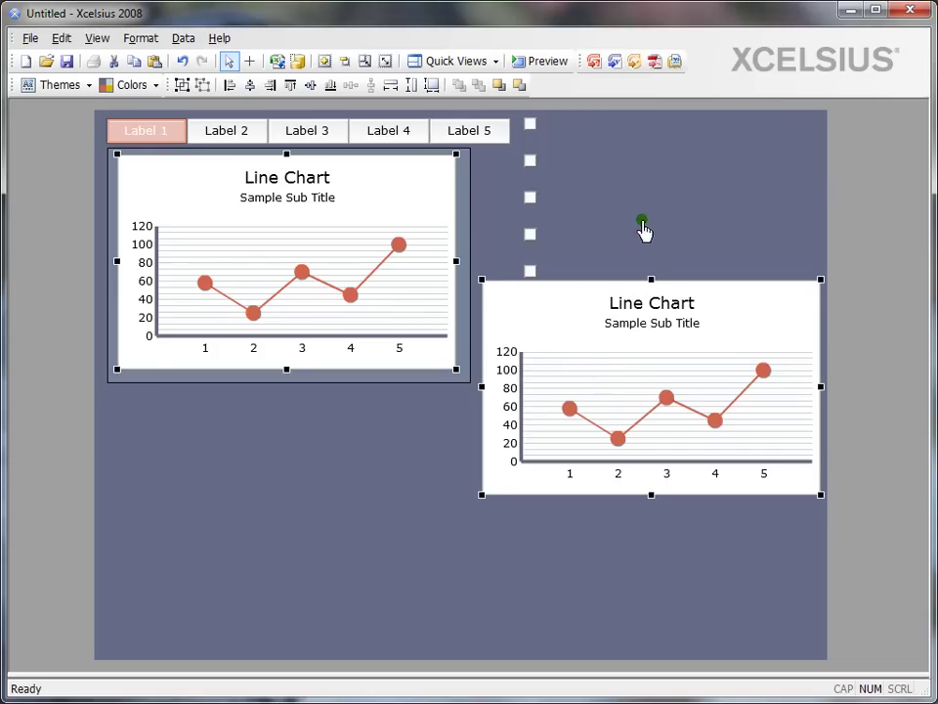
{"action": "left_click", "coordinate": [310, 86]}
{"action": "left_click", "coordinate": [544, 435]}
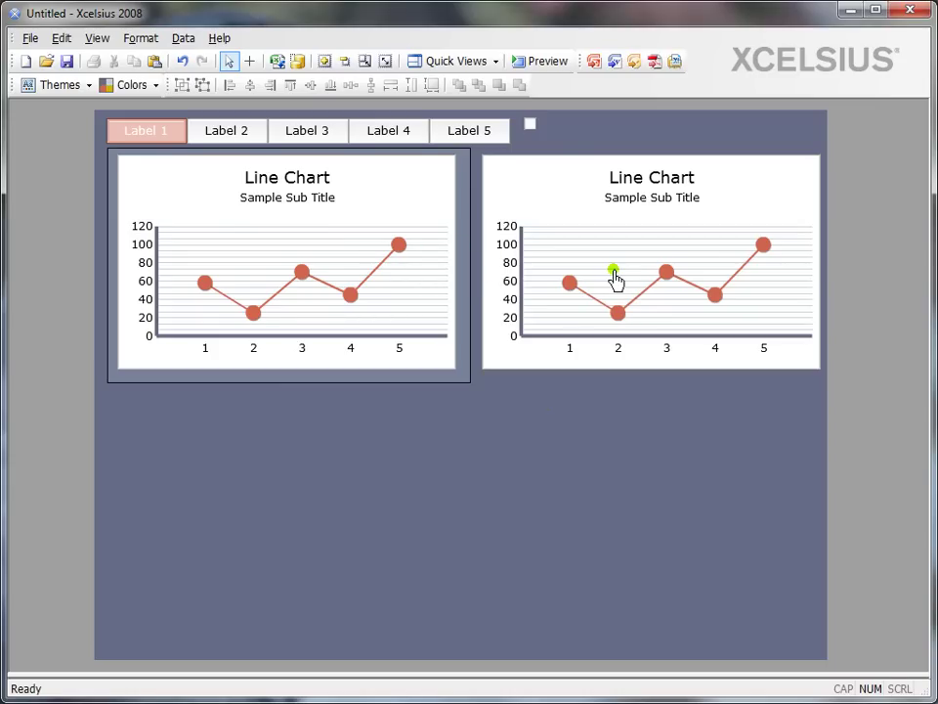
Step: Move the second chart back below the upper chart and center it horizontally
{"action": "left_click_drag", "start_coordinate": [617, 270], "coordinate": [259, 507]}
{"action": "left_click", "coordinate": [272, 314], "text": "ctrl"}
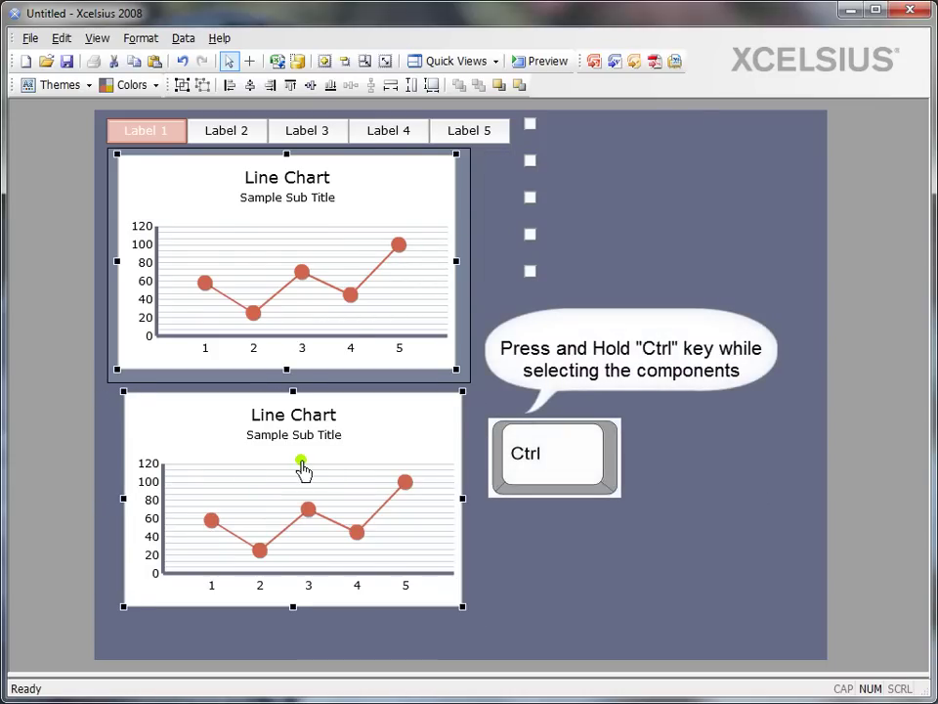
{"action": "left_click", "coordinate": [251, 87]}
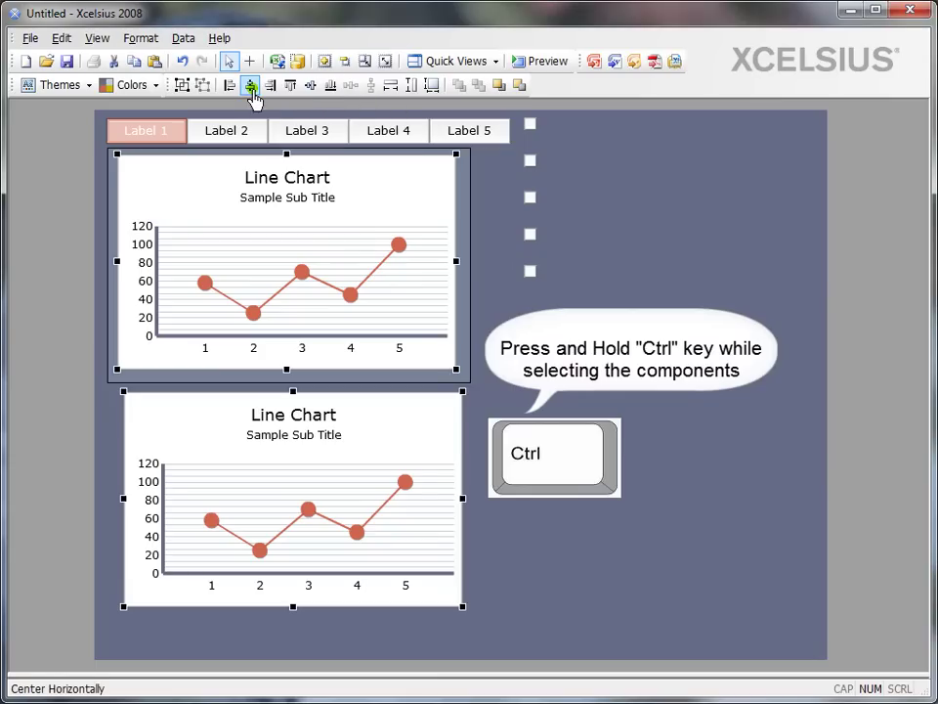
{"action": "left_click", "coordinate": [251, 87]}
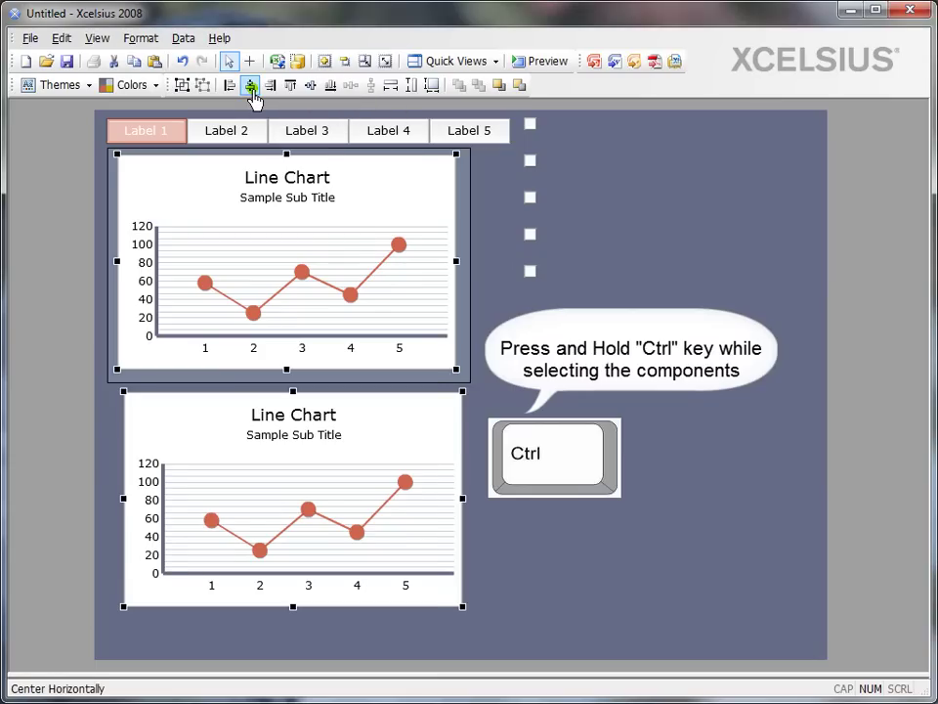
{"action": "left_click", "coordinate": [599, 398]}
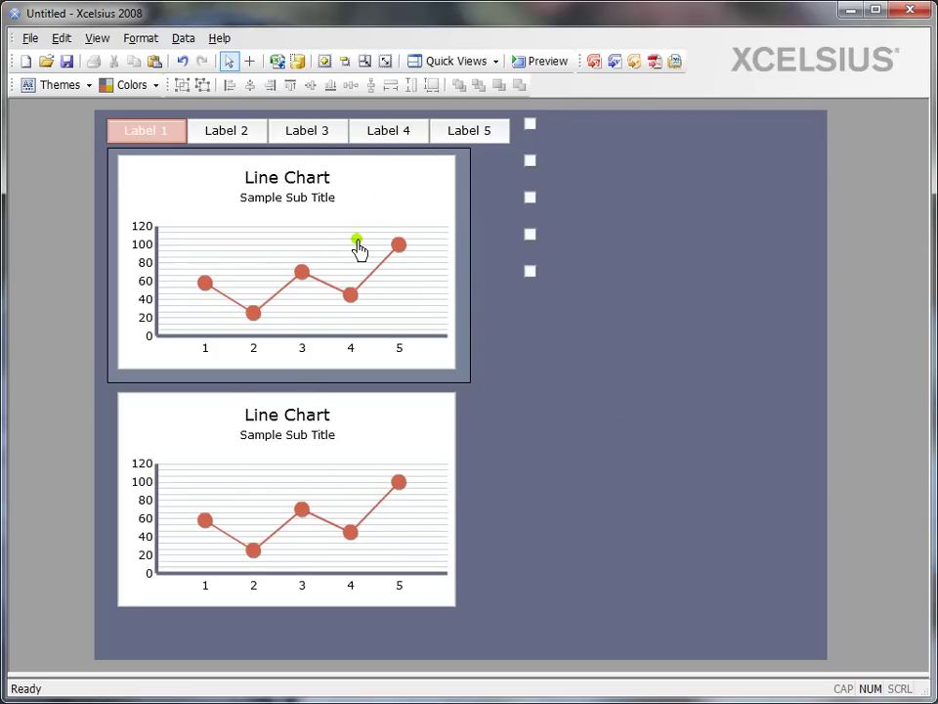
Step: Give the tab menu the upper chart's size and center it horizontally above it
{"action": "left_click", "coordinate": [281, 248]}
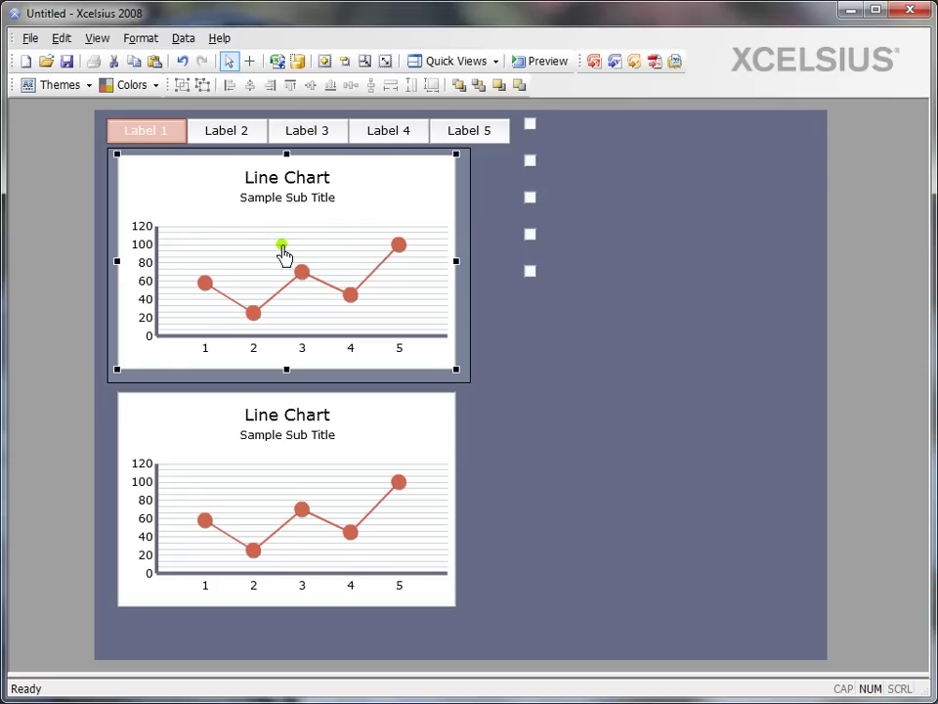
{"action": "left_click", "coordinate": [375, 131], "text": "ctrl"}
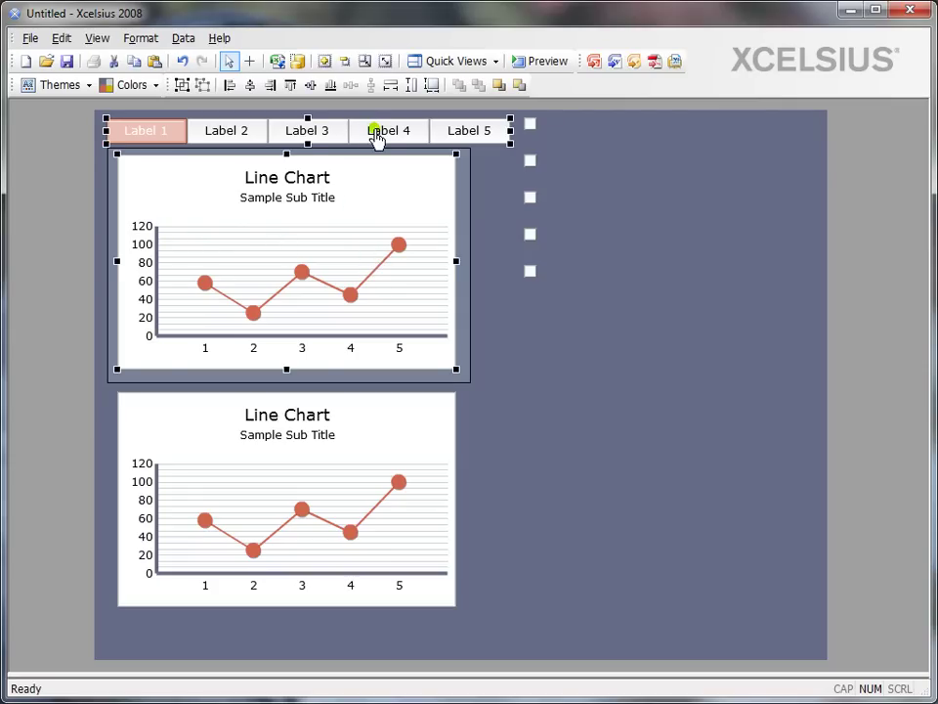
{"action": "left_click", "coordinate": [431, 86]}
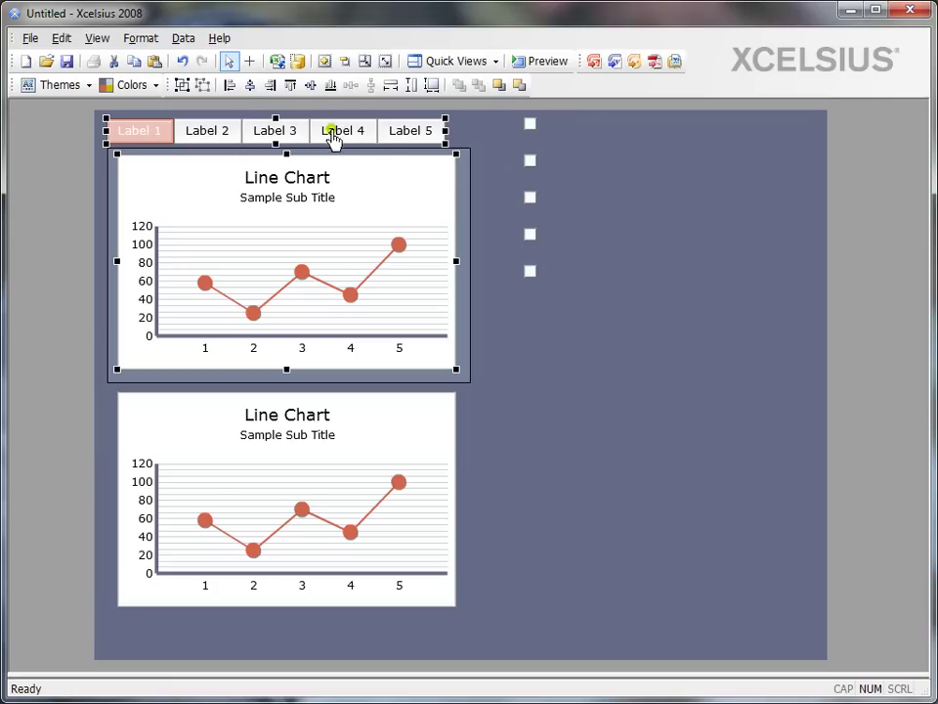
{"action": "left_click", "coordinate": [250, 89]}
{"action": "left_click", "coordinate": [550, 328]}
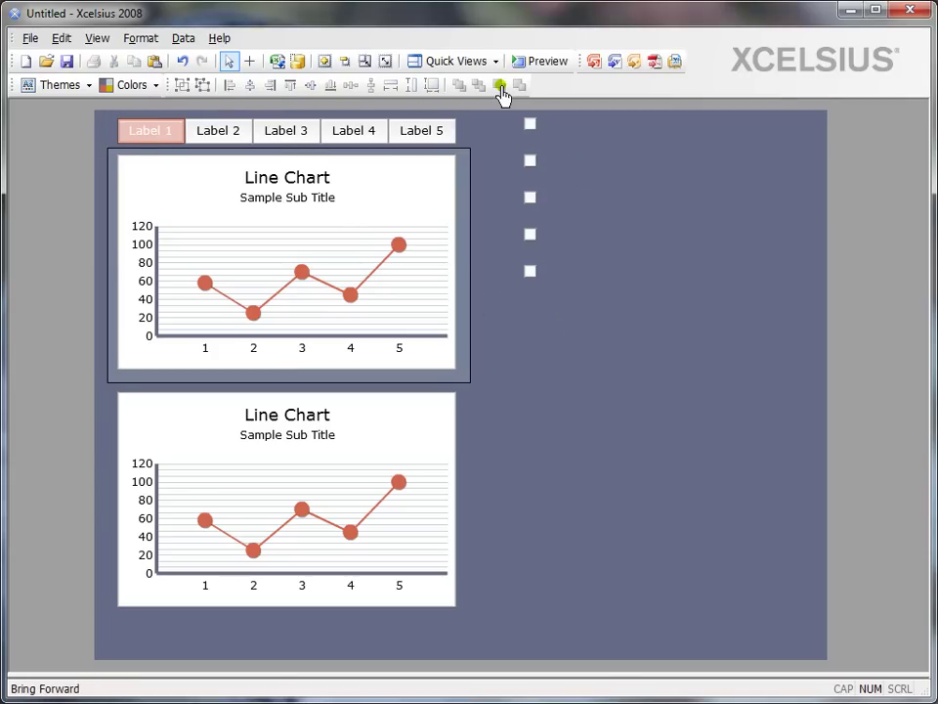
{"action": "left_click", "coordinate": [140, 41]}
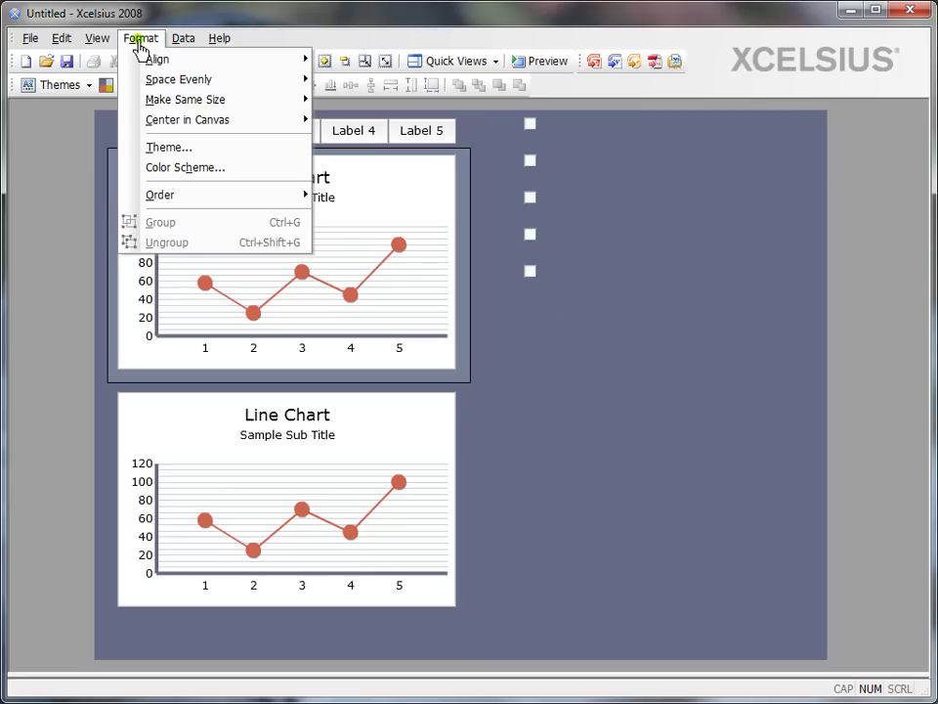
{"action": "mouse_move", "coordinate": [154, 126]}
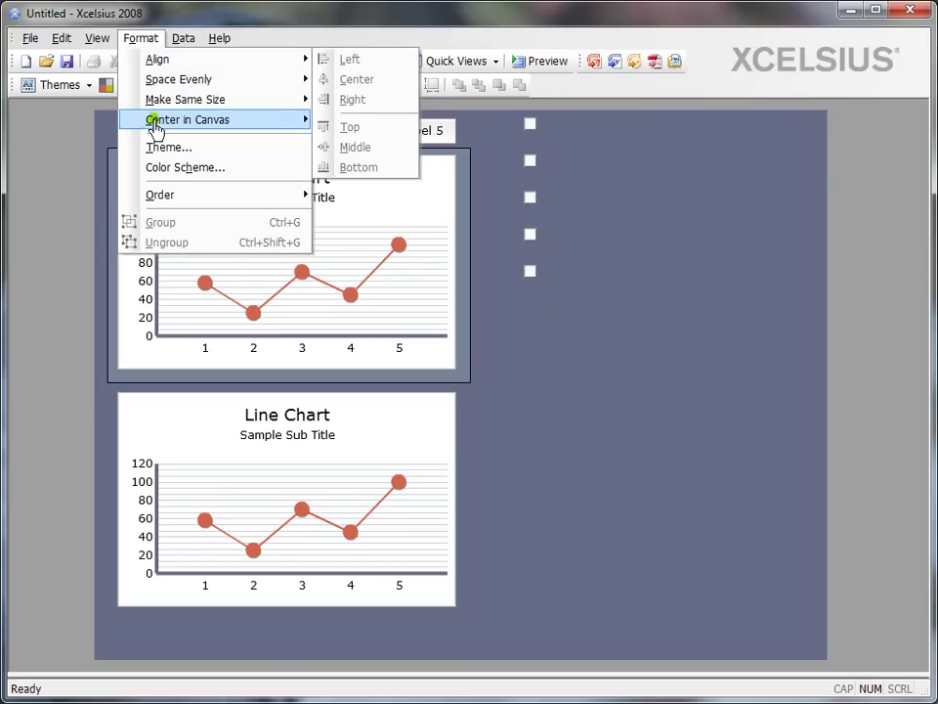
{"action": "mouse_move", "coordinate": [190, 130]}
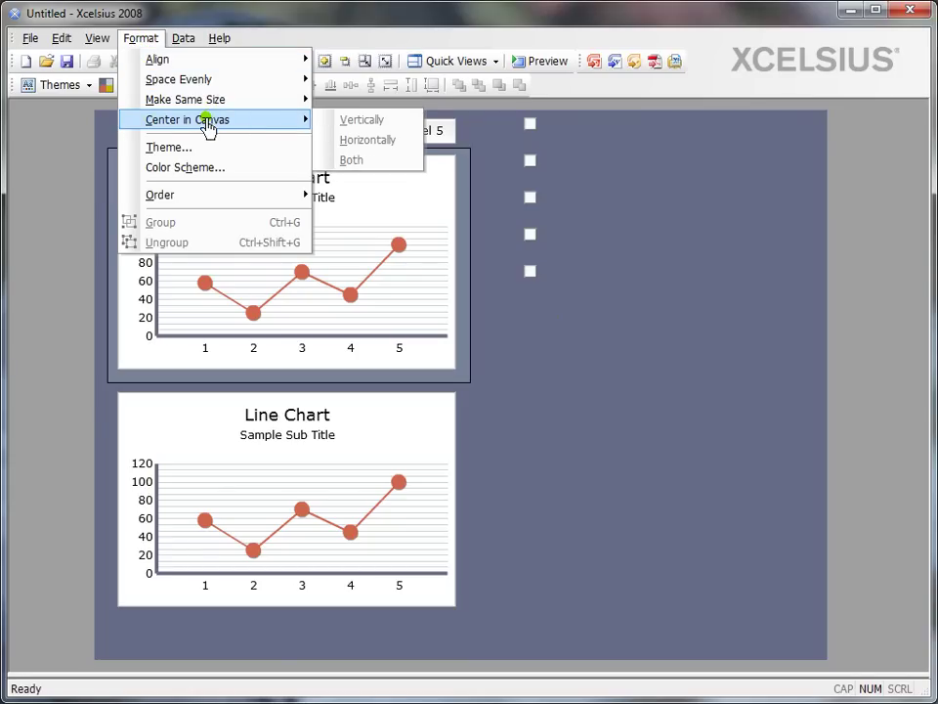
{"action": "left_click", "coordinate": [164, 28]}
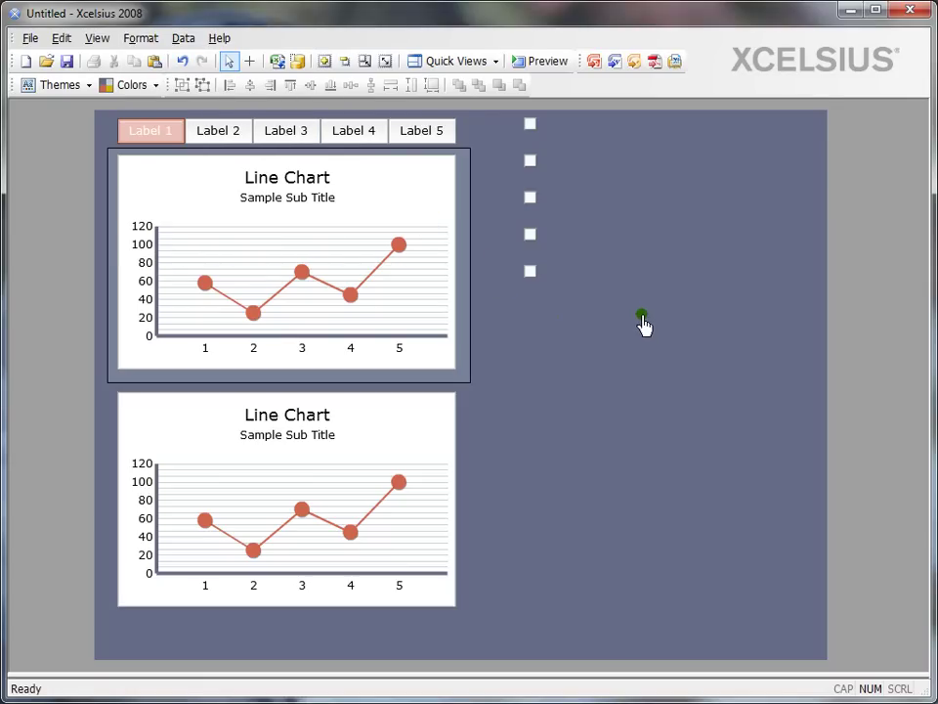